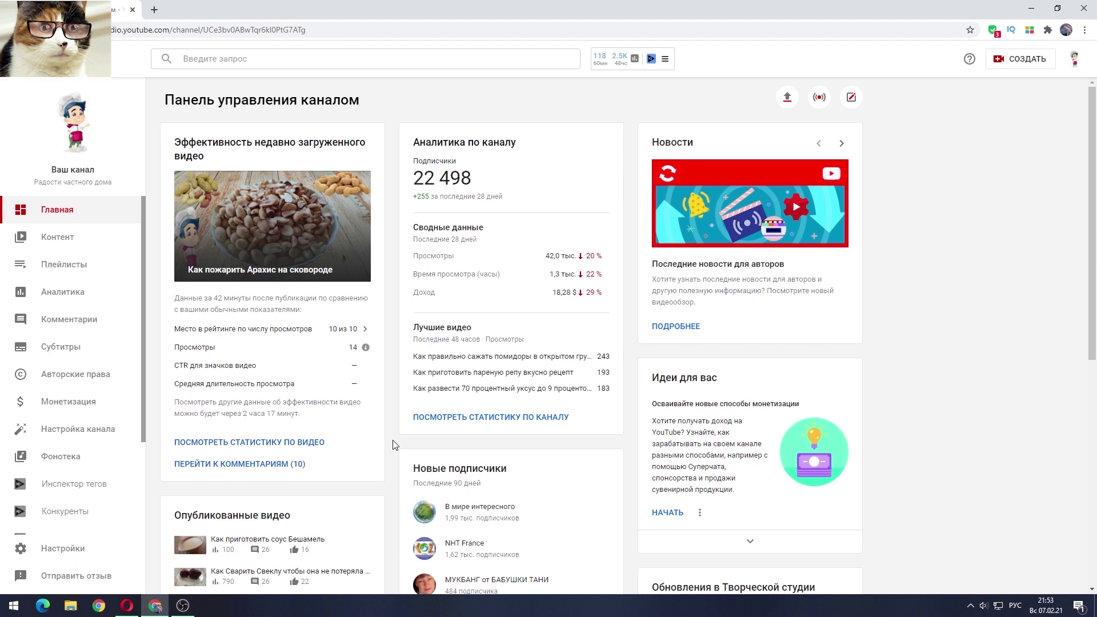
- Copy the channel URL from the basic information of the «Радости частного дома» channel customization and close that browser window
{"action": "left_click", "coordinate": [51, 434]}
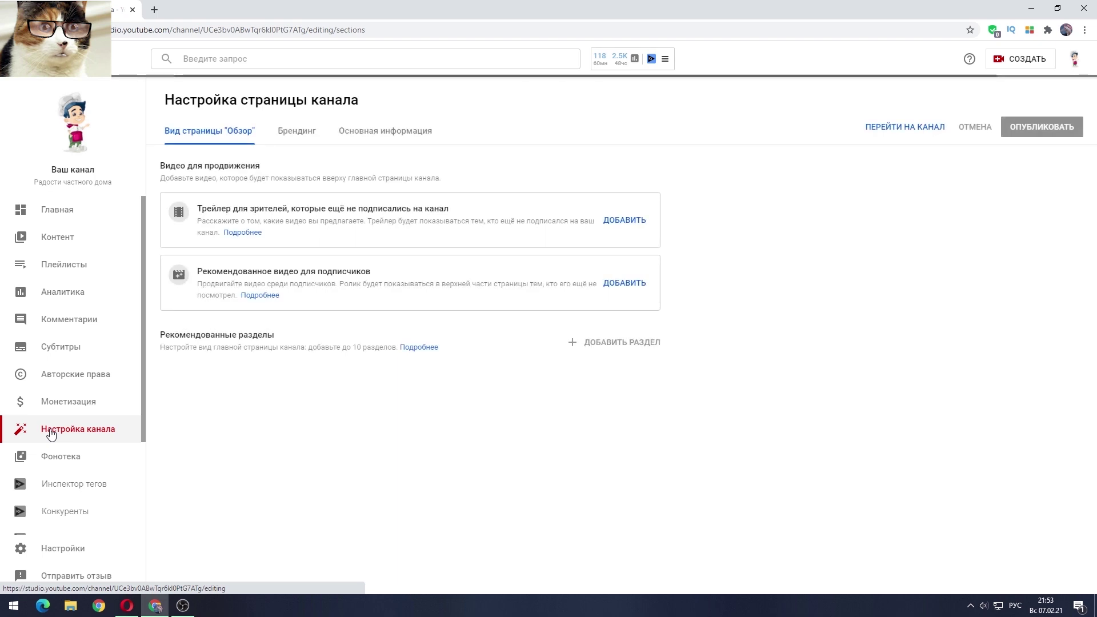
{"action": "left_click", "coordinate": [370, 132]}
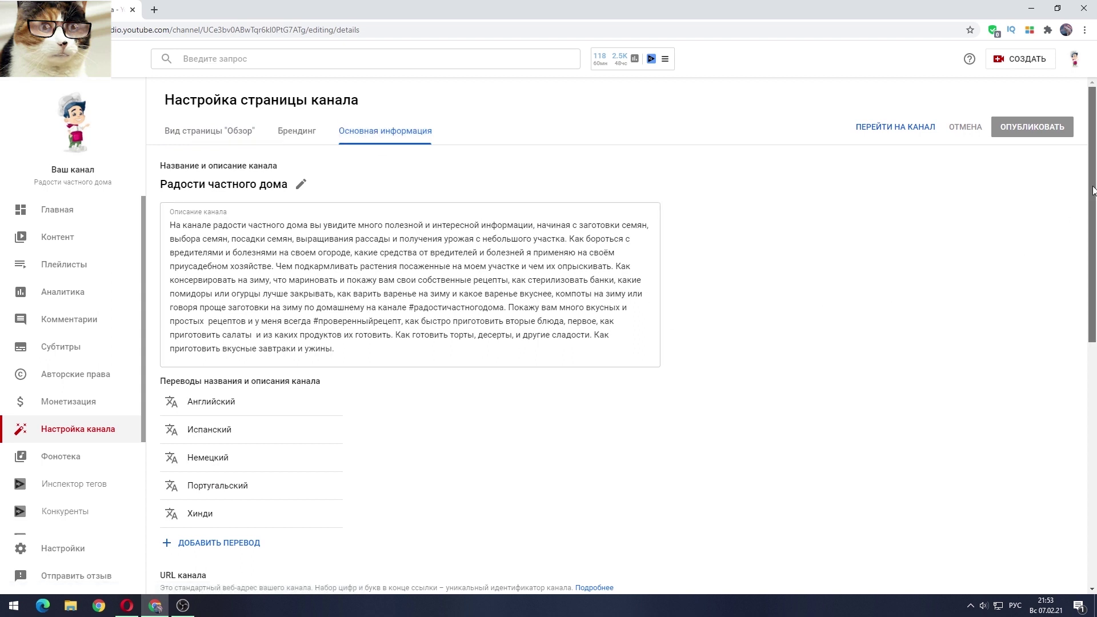
{"action": "left_click_drag", "start_coordinate": [1092, 190], "coordinate": [1095, 365]}
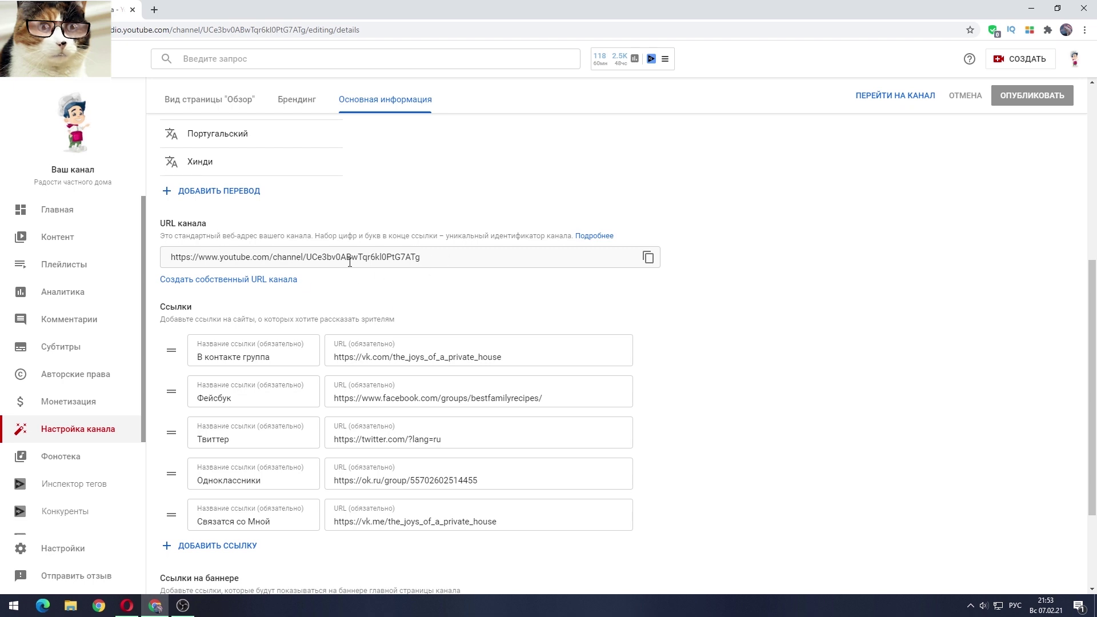
{"action": "left_click", "coordinate": [648, 258]}
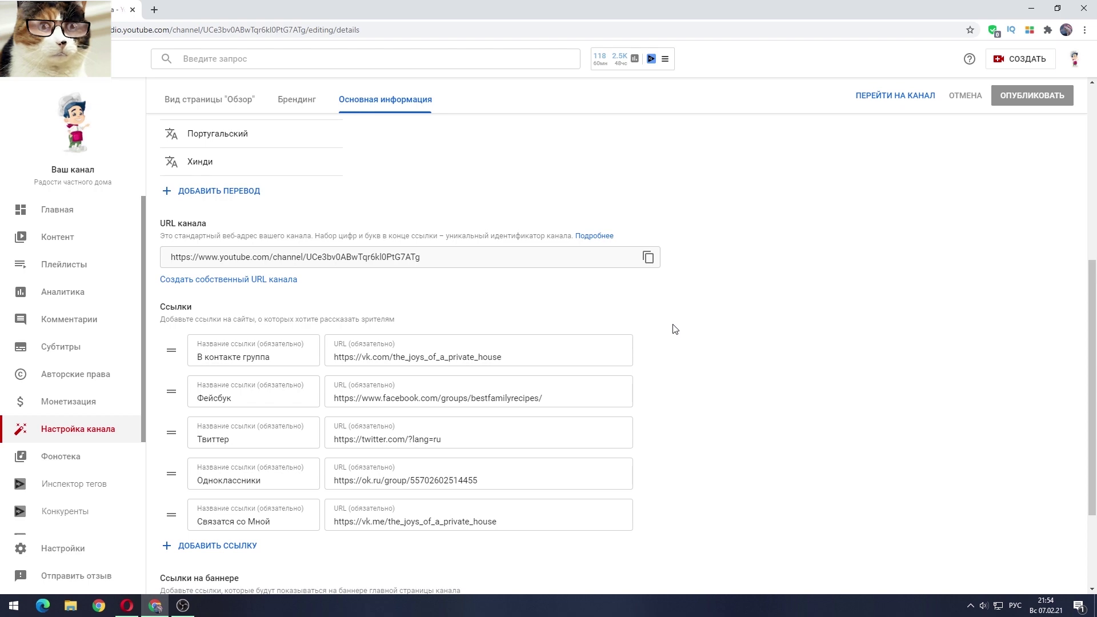
{"action": "key", "text": "alt+F4"}
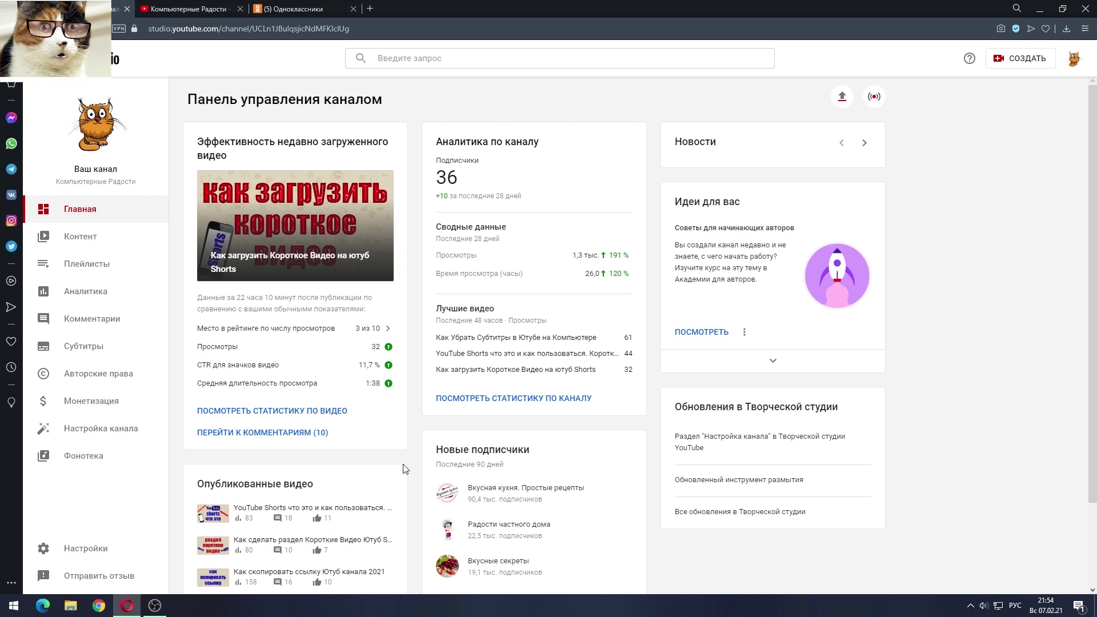
- In the basic information of the «Компьютерные Радости» channel, add a link titled «Мой второй канал» with the copied channel URL and publish it
{"action": "left_click", "coordinate": [84, 430]}
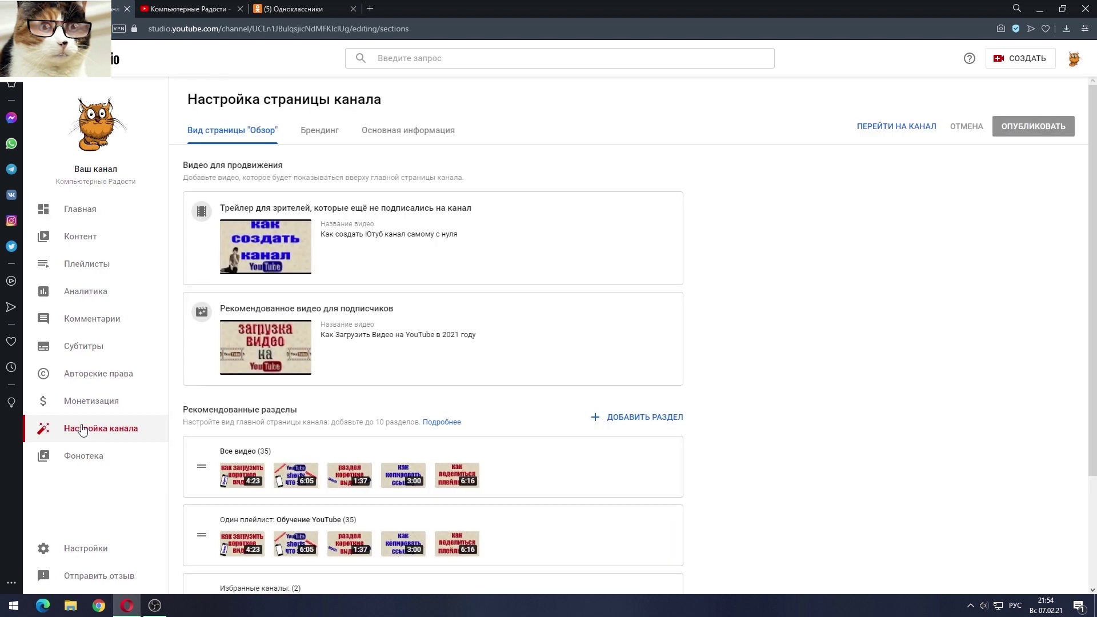
{"action": "left_click", "coordinate": [400, 132]}
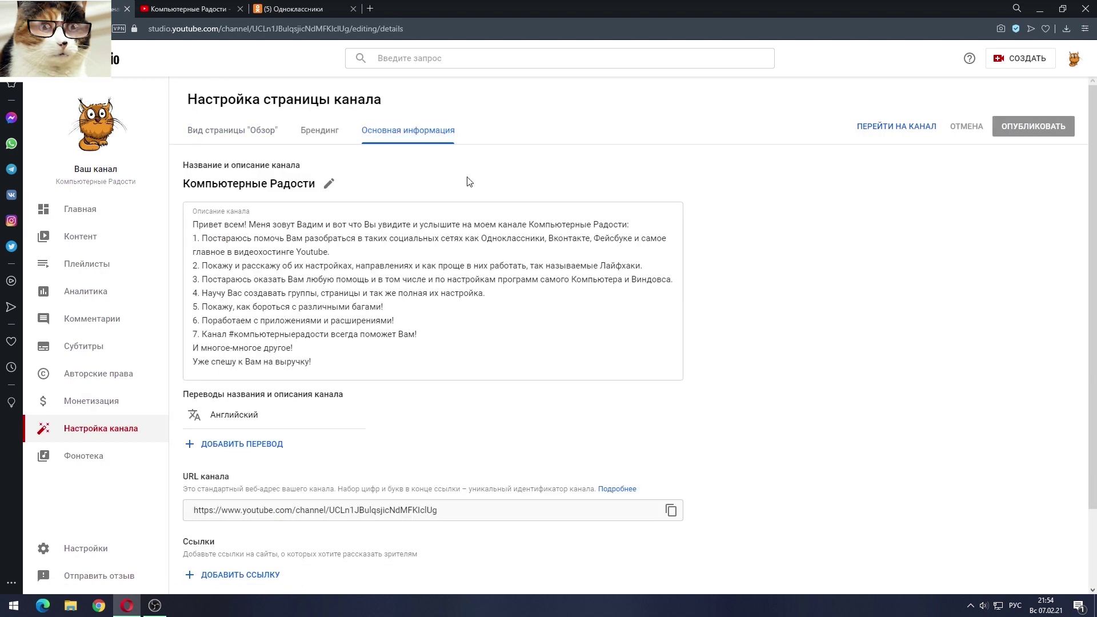
{"action": "left_click_drag", "start_coordinate": [1087, 192], "coordinate": [1084, 272]}
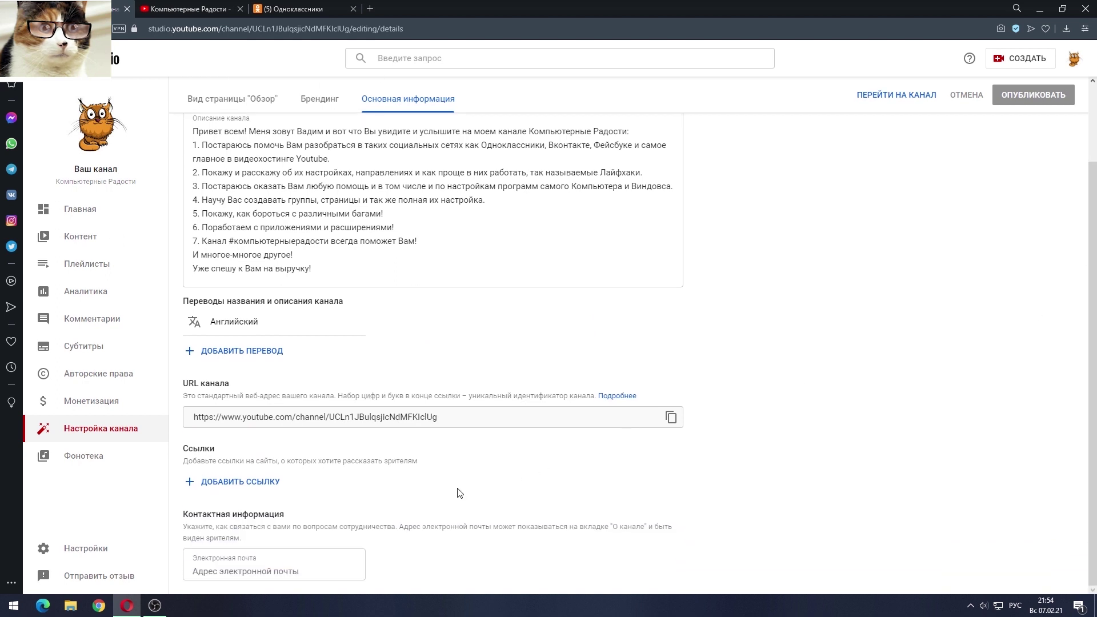
{"action": "left_click", "coordinate": [228, 487]}
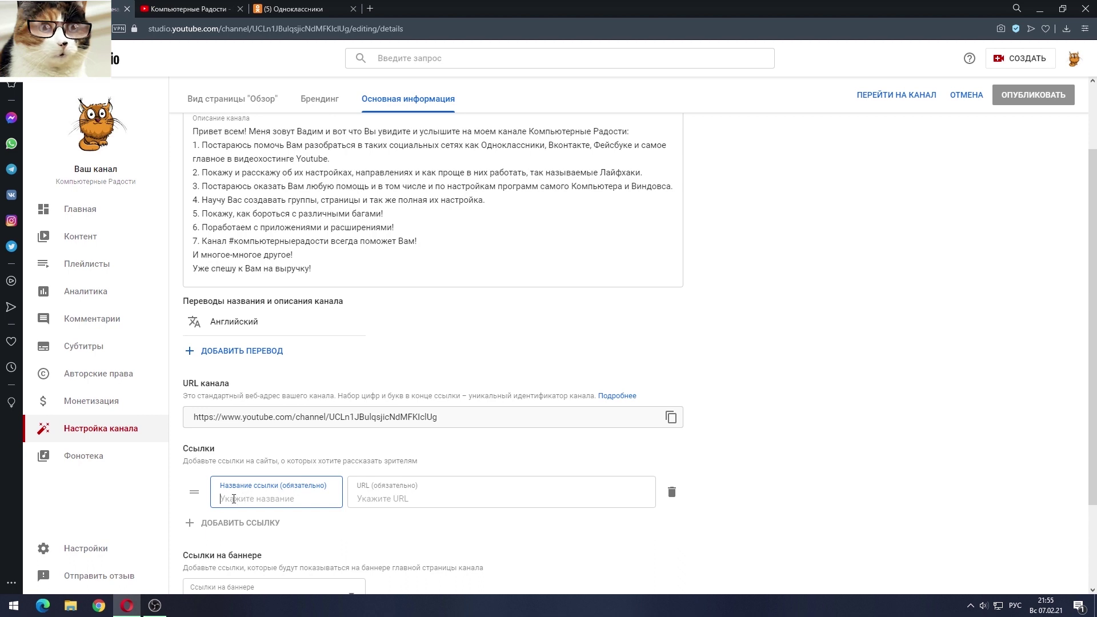
{"action": "key", "text": "ctrl+v"}
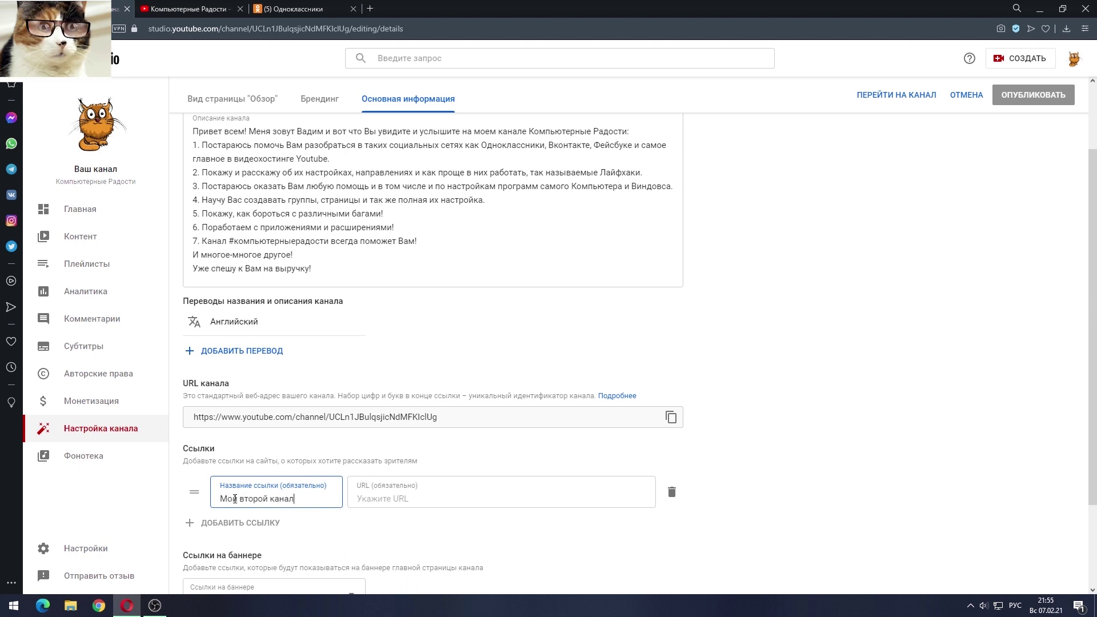
{"action": "left_click", "coordinate": [365, 494]}
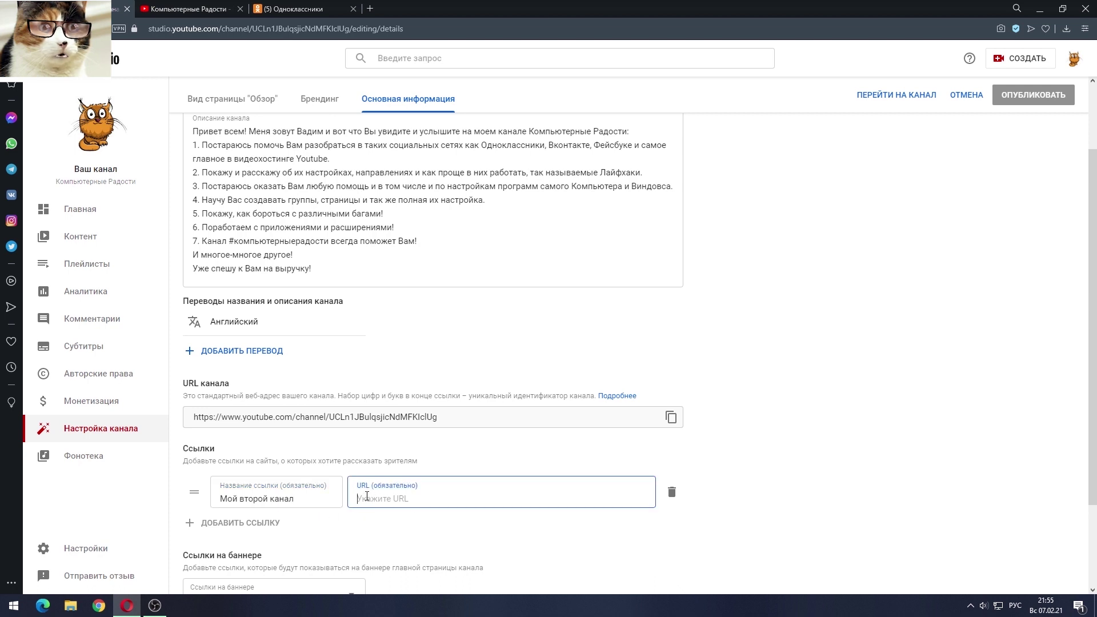
{"action": "right_click", "coordinate": [367, 495]}
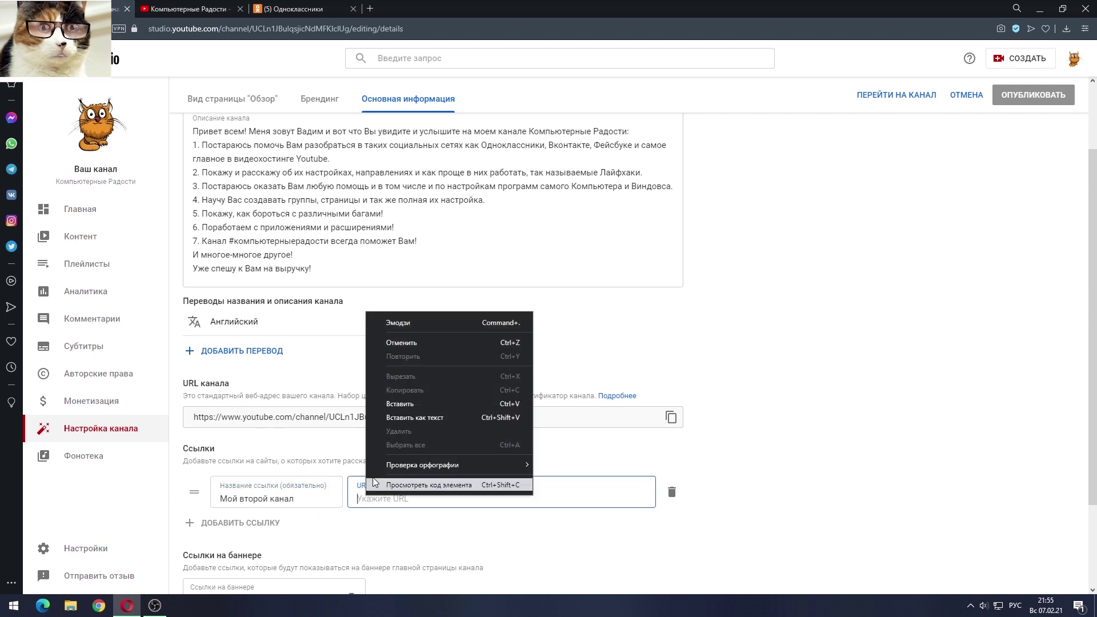
{"action": "left_click", "coordinate": [388, 404]}
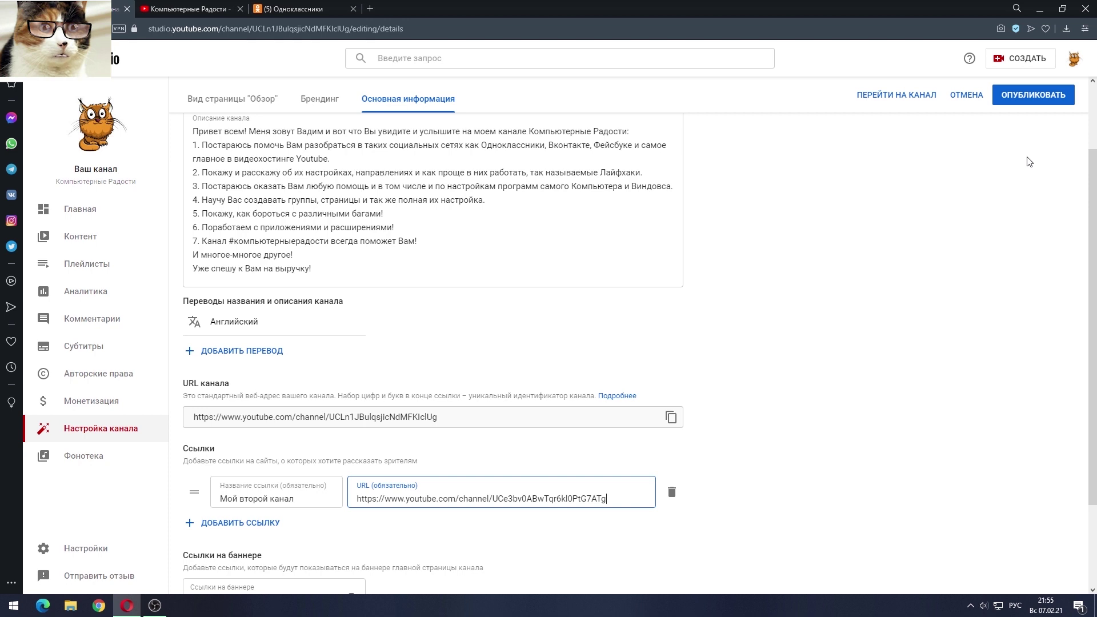
{"action": "left_click", "coordinate": [1027, 96]}
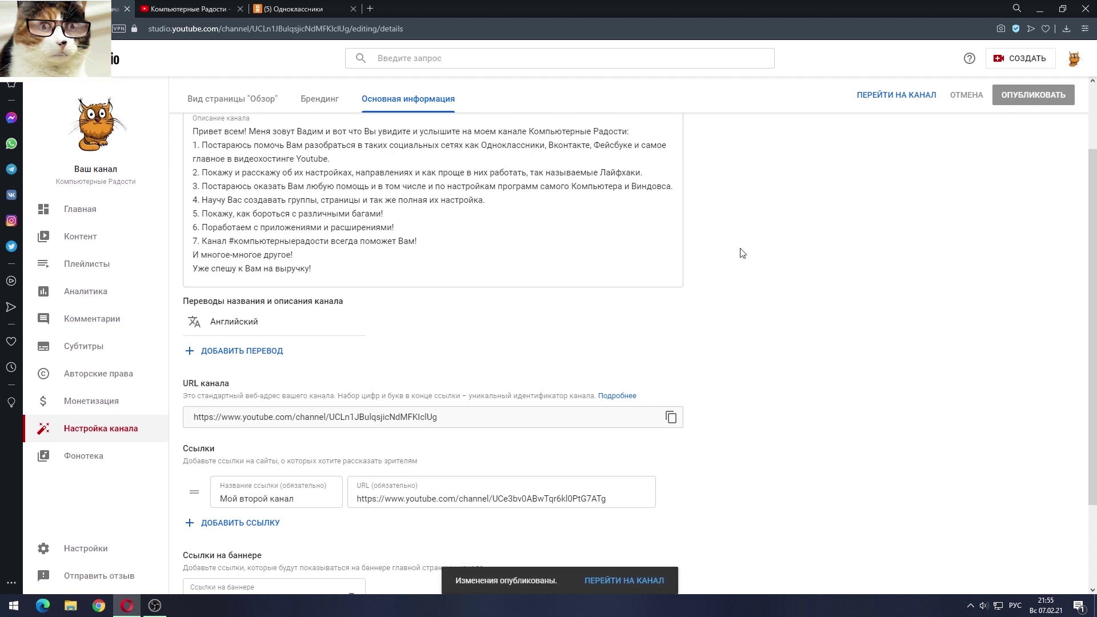
- Look through the options for how many links the channel banner shows, keeping «Первые 5 ссылок»
{"action": "left_click_drag", "start_coordinate": [1090, 189], "coordinate": [1093, 258]}
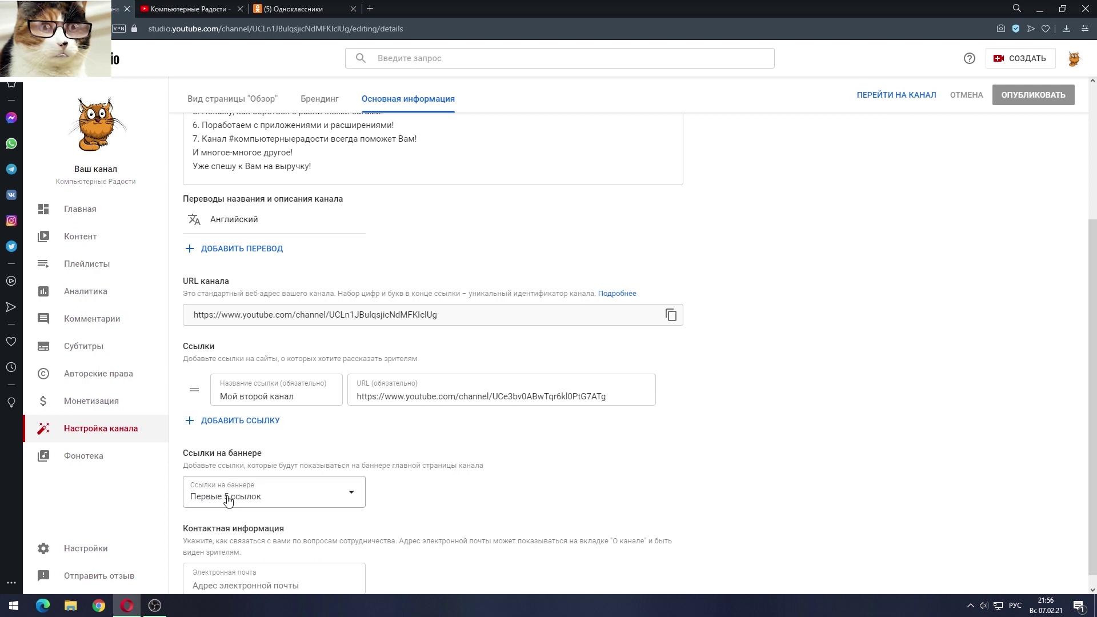
{"action": "left_click", "coordinate": [351, 494]}
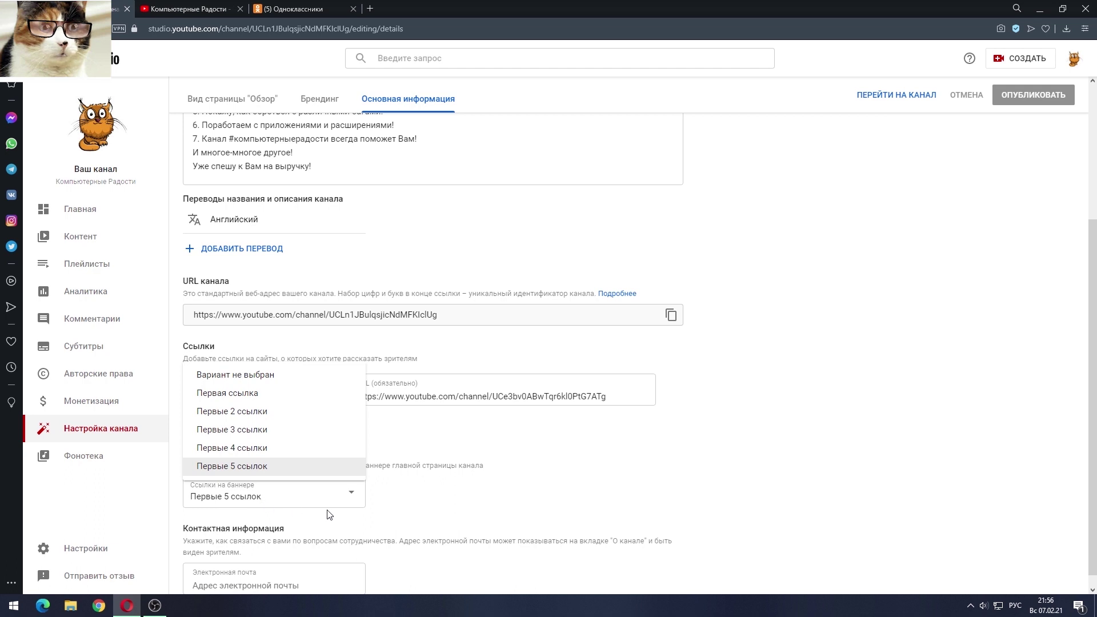
{"action": "left_click", "coordinate": [465, 508]}
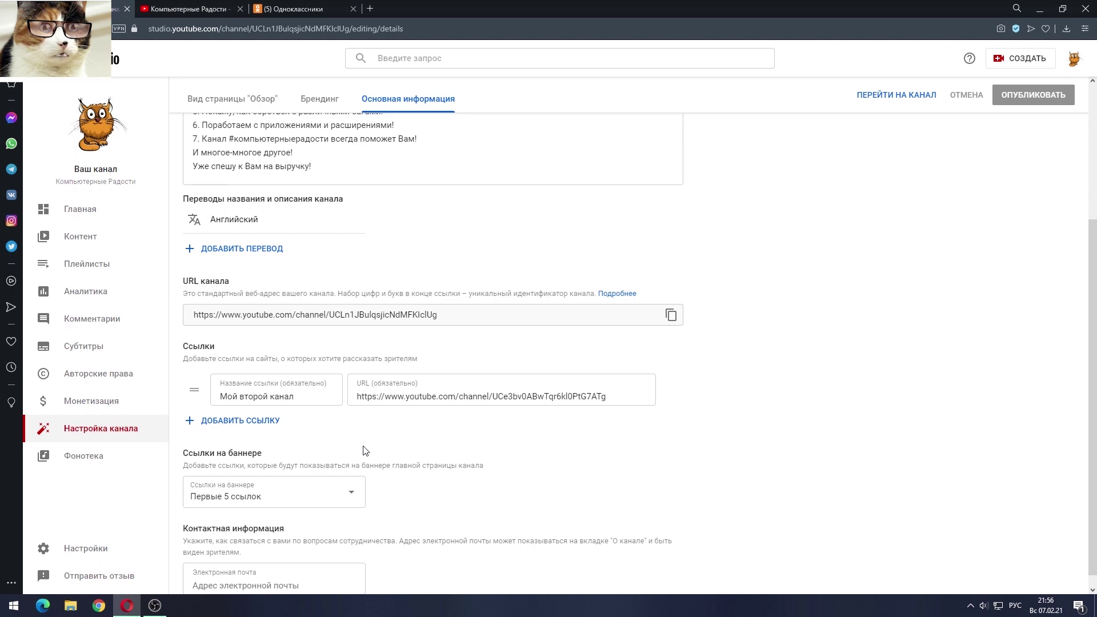
- Switch to the Odnoklassniki profile page and copy its web address
{"action": "key", "text": "ctrl+Tab"}
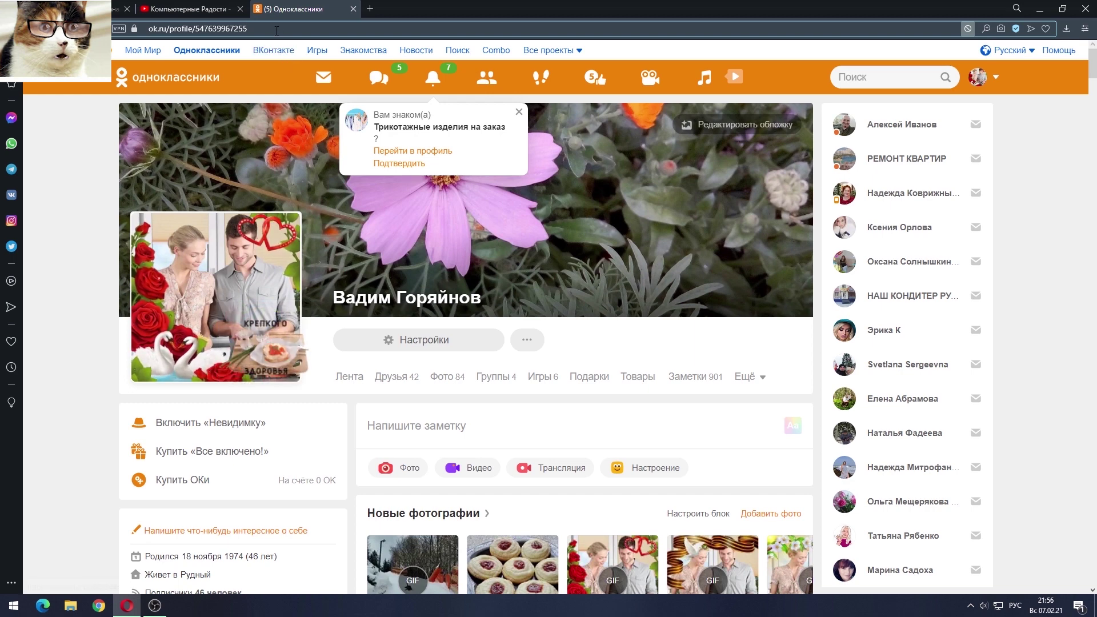
{"action": "left_click", "coordinate": [276, 30]}
{"action": "left_click_drag", "start_coordinate": [277, 30], "coordinate": [158, 29]}
{"action": "right_click", "coordinate": [157, 29]}
{"action": "left_click", "coordinate": [172, 69]}
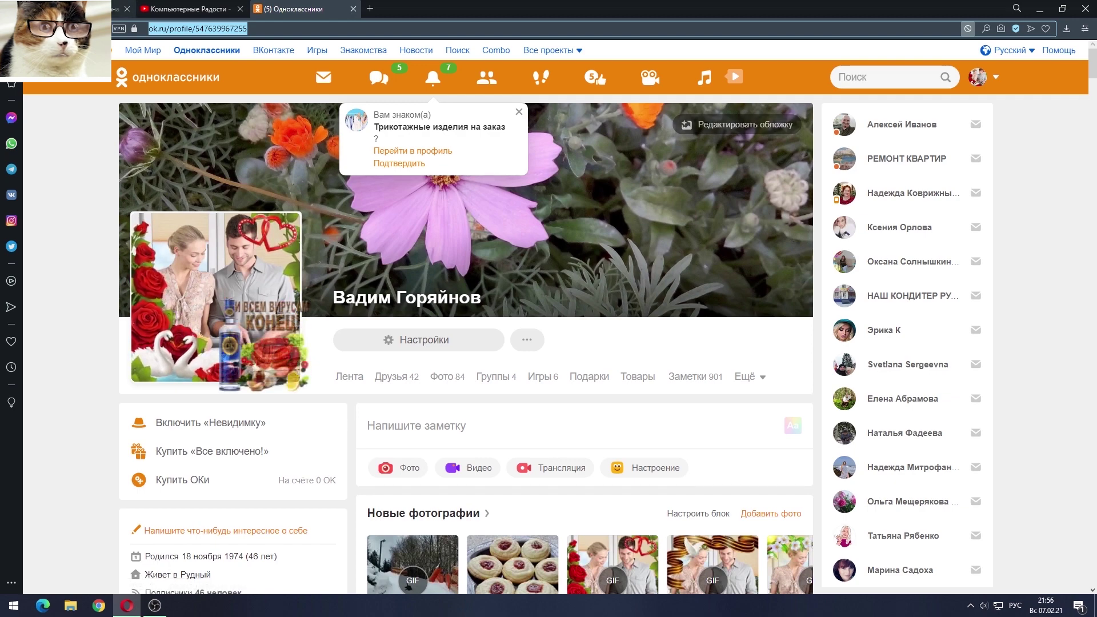
- Back in the channel's basic information, add a second link titled «Однокласнники» with the copied profile address and publish it
{"action": "left_click", "coordinate": [117, 8]}
{"action": "left_click", "coordinate": [215, 422]}
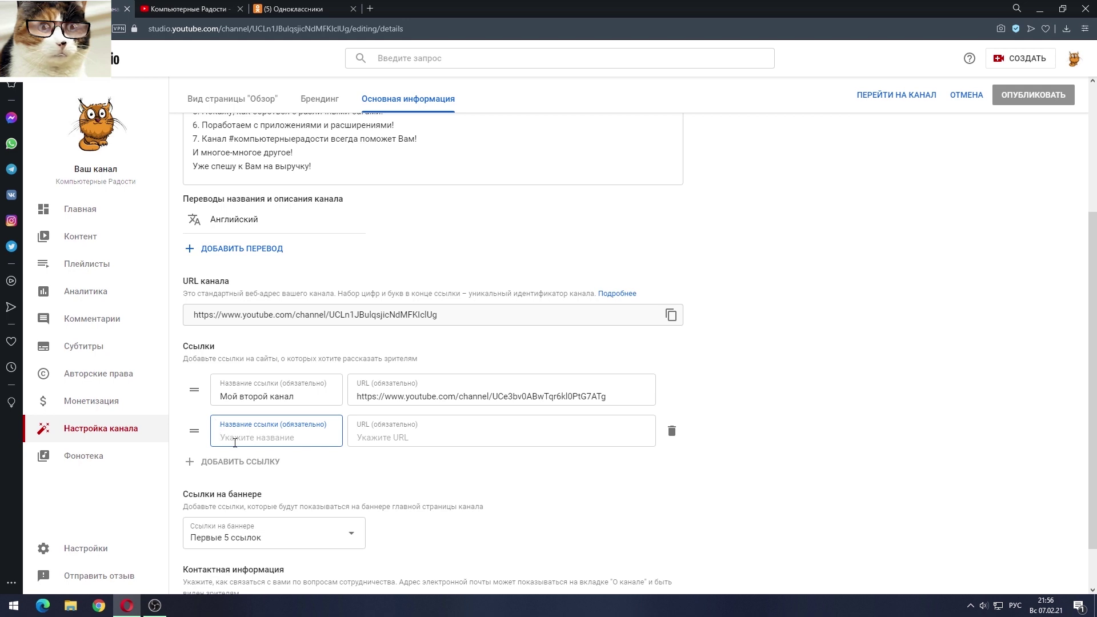
{"action": "key", "text": "ctrl+v"}
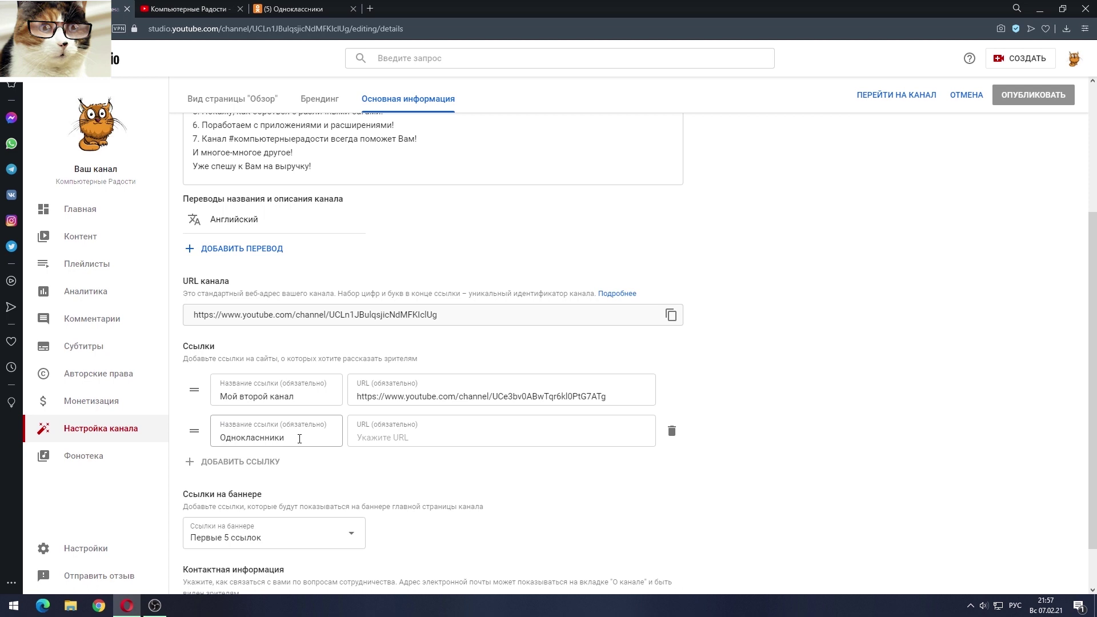
{"action": "left_click", "coordinate": [367, 433]}
{"action": "right_click", "coordinate": [366, 436]}
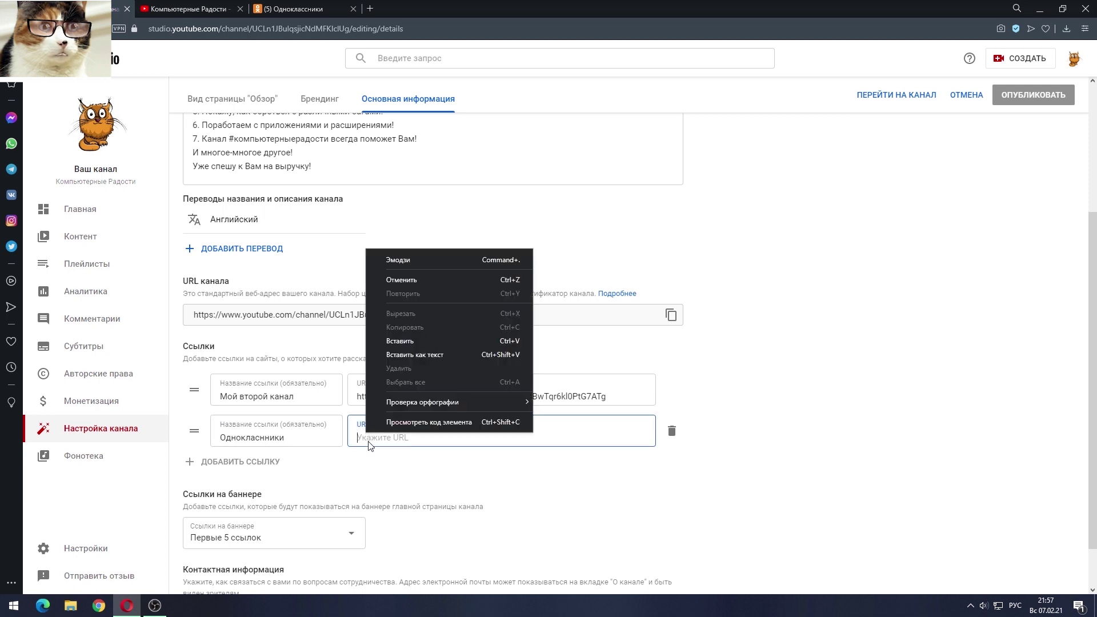
{"action": "left_click", "coordinate": [393, 346]}
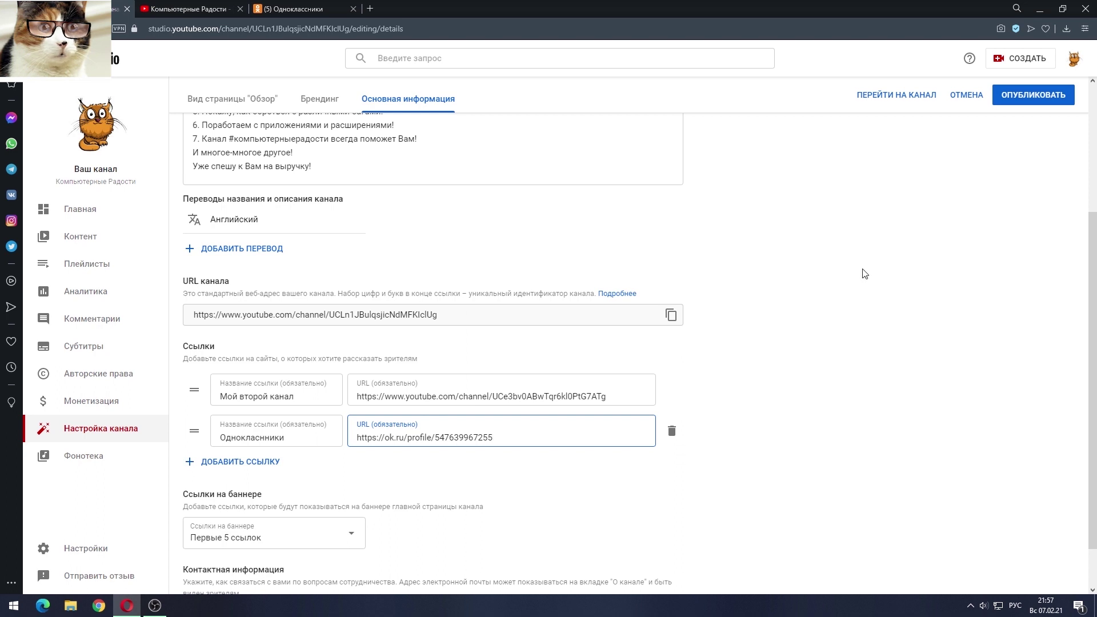
{"action": "left_click", "coordinate": [1022, 96]}
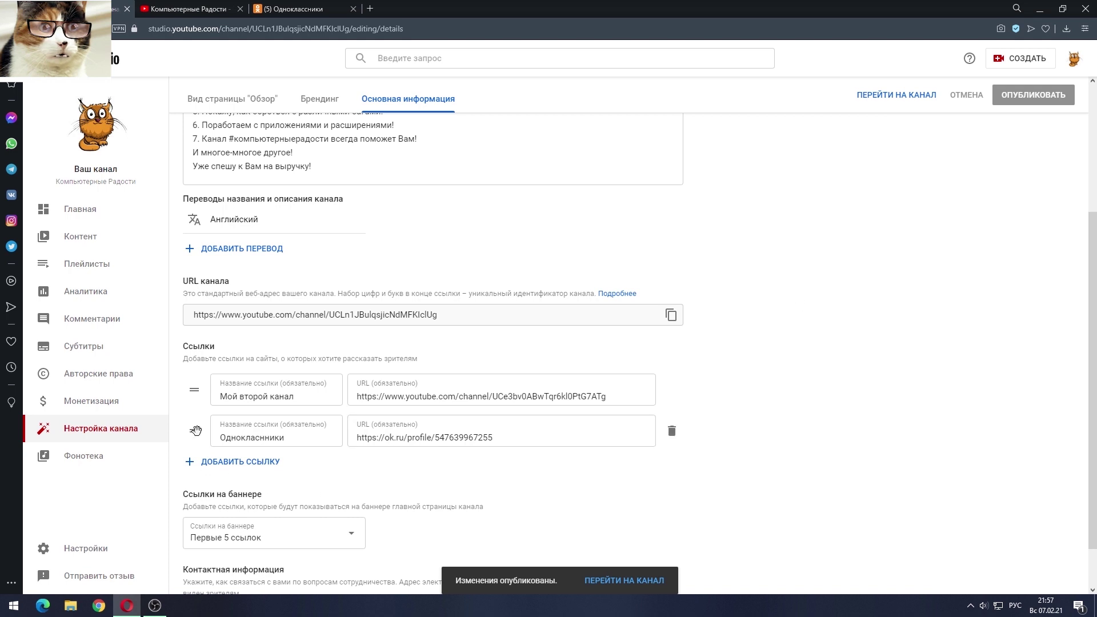
- Try moving the «Однокласнники» link above «Мой второй канал», and restore the original link order
{"action": "left_click_drag", "start_coordinate": [195, 429], "coordinate": [195, 394]}
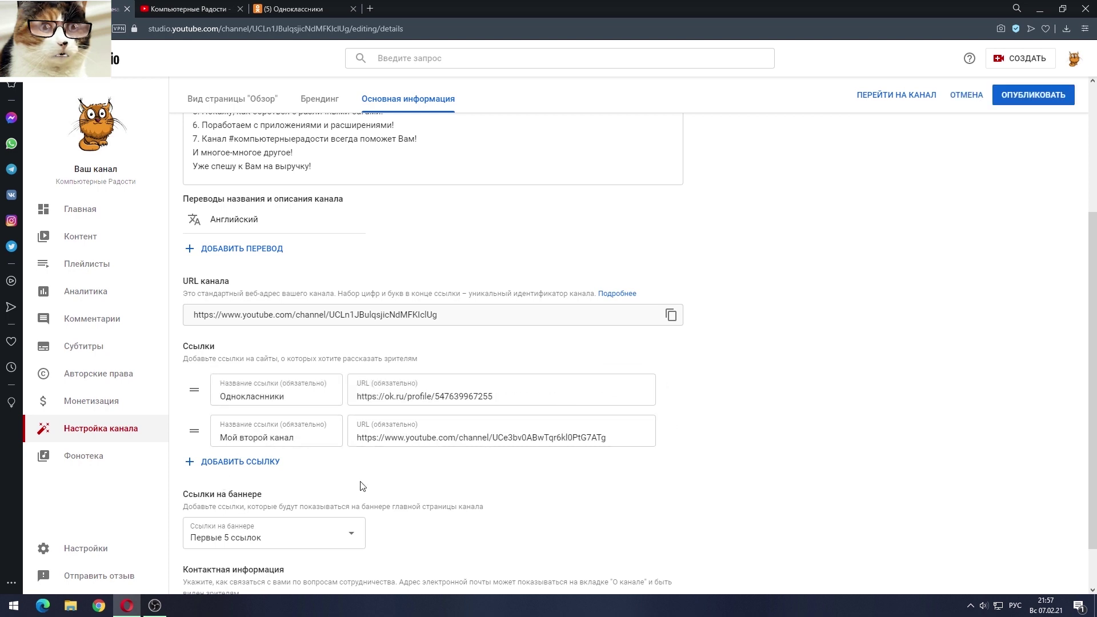
{"action": "left_click_drag", "start_coordinate": [195, 432], "coordinate": [196, 399]}
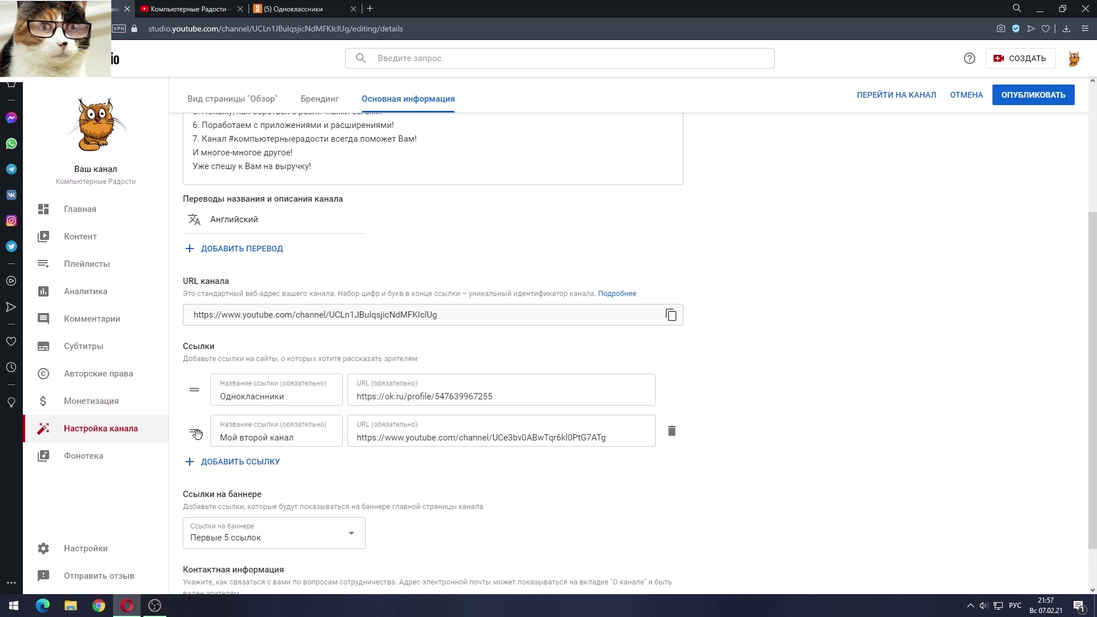
{"action": "left_click_drag", "start_coordinate": [194, 431], "coordinate": [195, 384]}
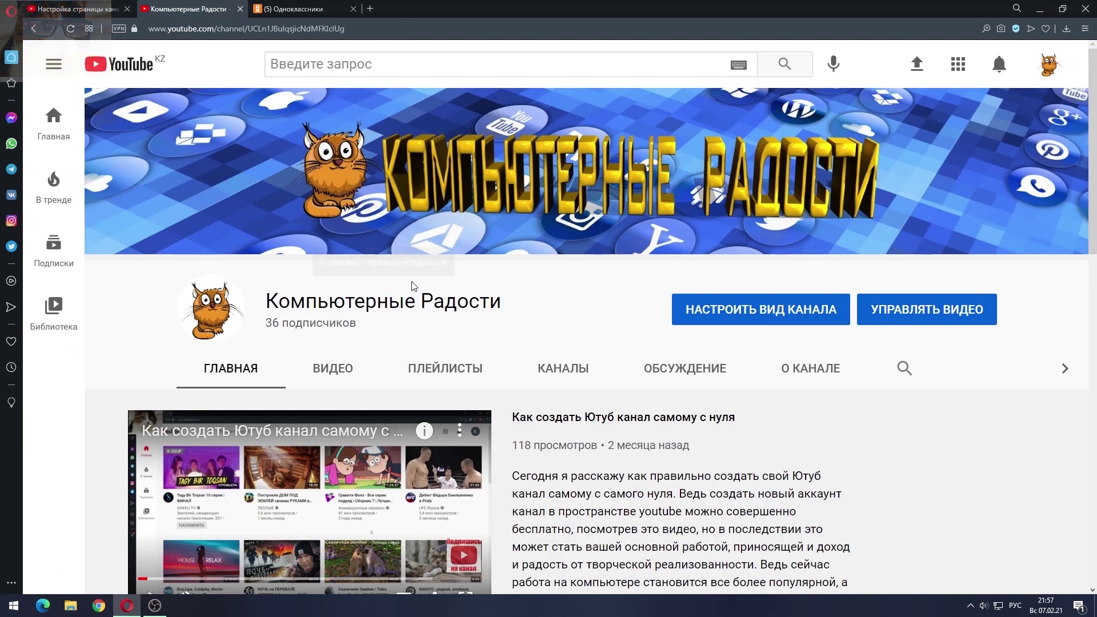
- Reload the channel's public page to check the links on its banner
{"action": "left_click", "coordinate": [71, 29]}
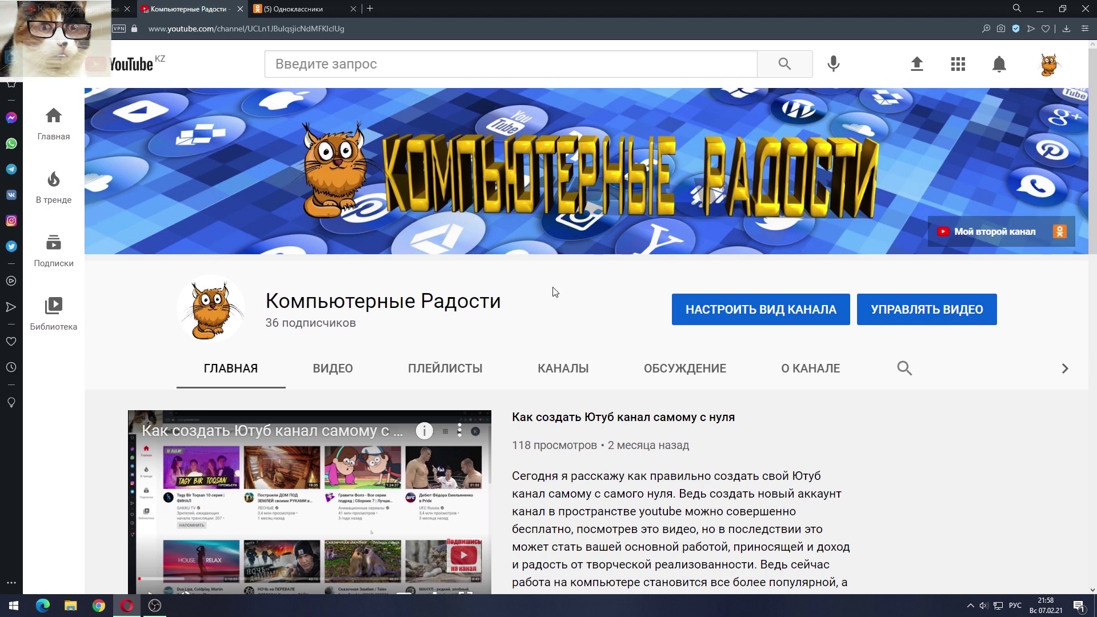